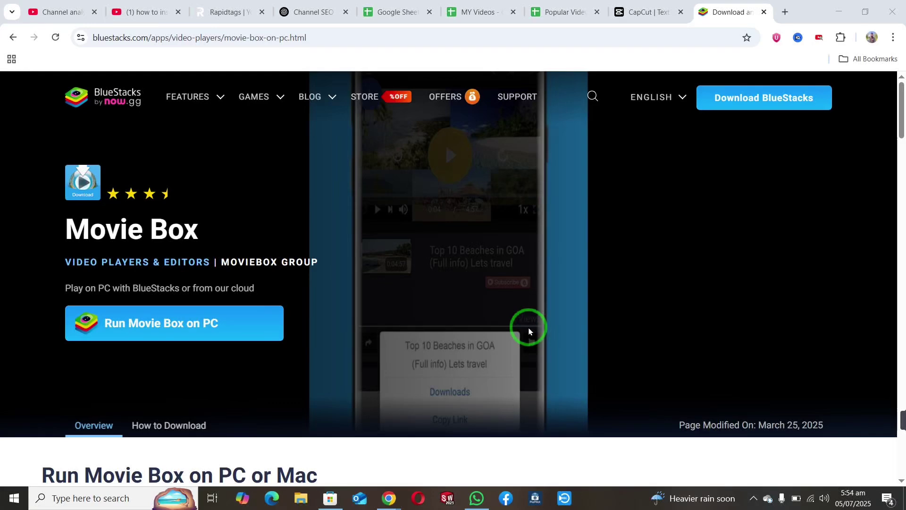
scroll(528, 331, "down", 1)
scroll(528, 330, "up", 1)
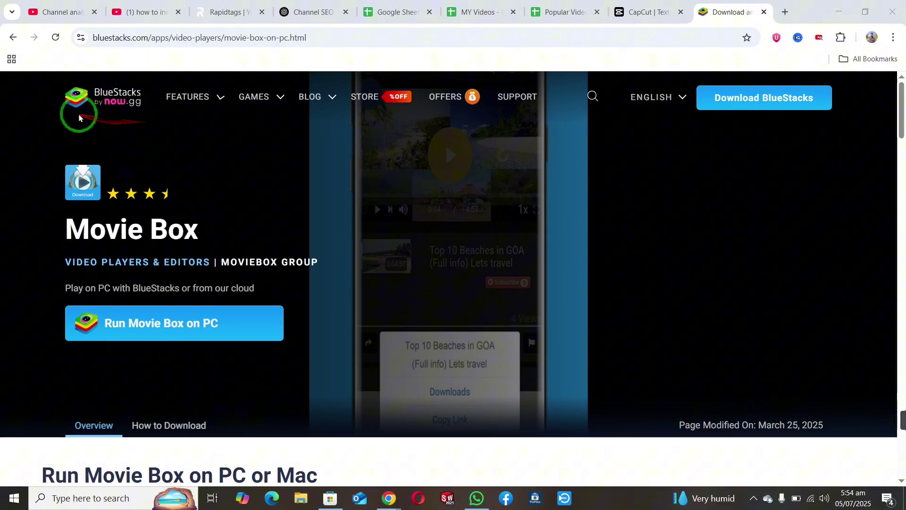
scroll(31, 271, "down", 1)
scroll(32, 271, "up", 1)
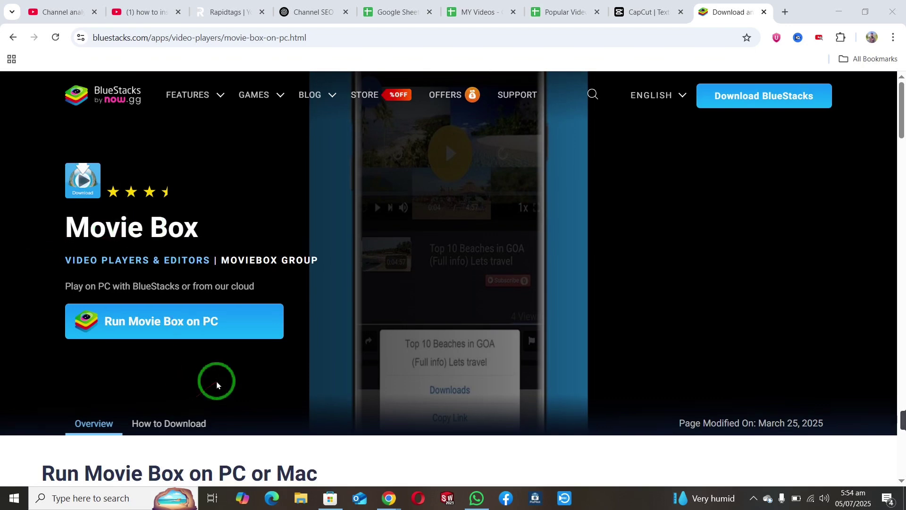
scroll(217, 380, "down", 1)
scroll(261, 354, "down", 2)
scroll(265, 357, "down", 1)
scroll(265, 356, "down", 1)
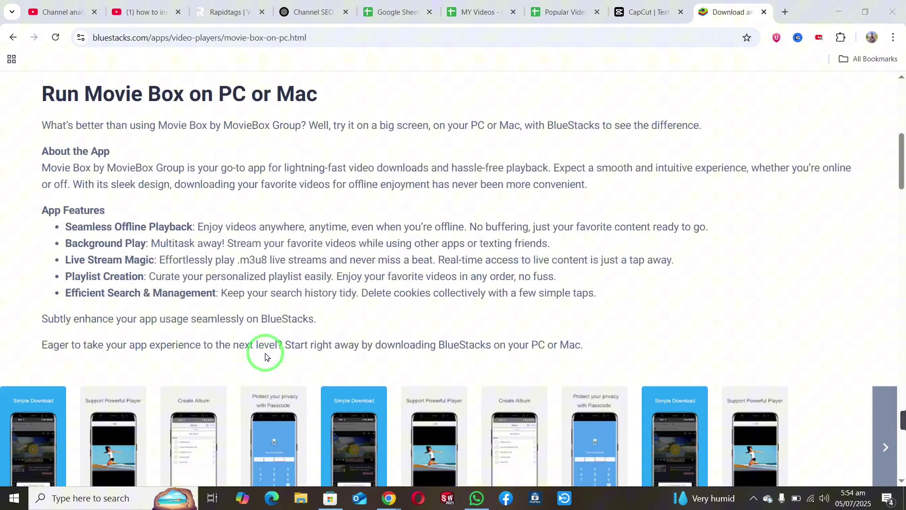
scroll(265, 354, "down", 1)
scroll(300, 323, "down", 2)
scroll(296, 319, "down", 2)
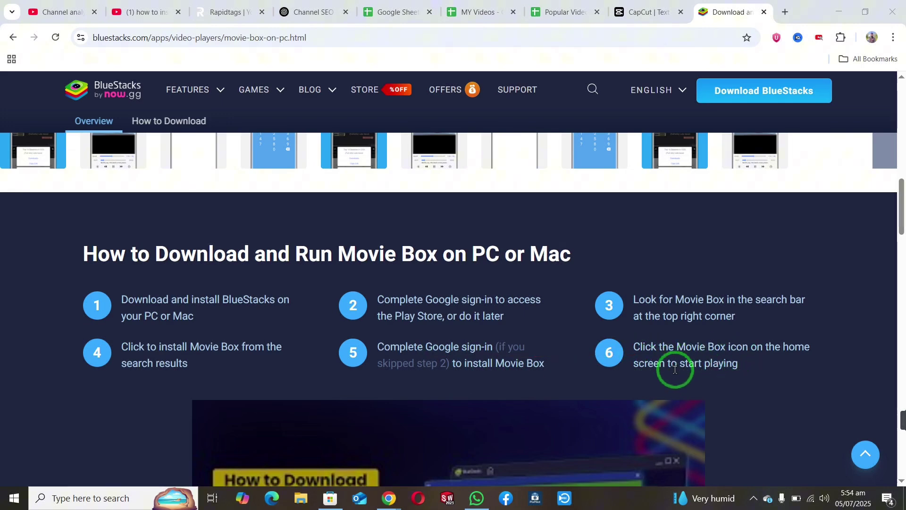
scroll(675, 369, "down", 1)
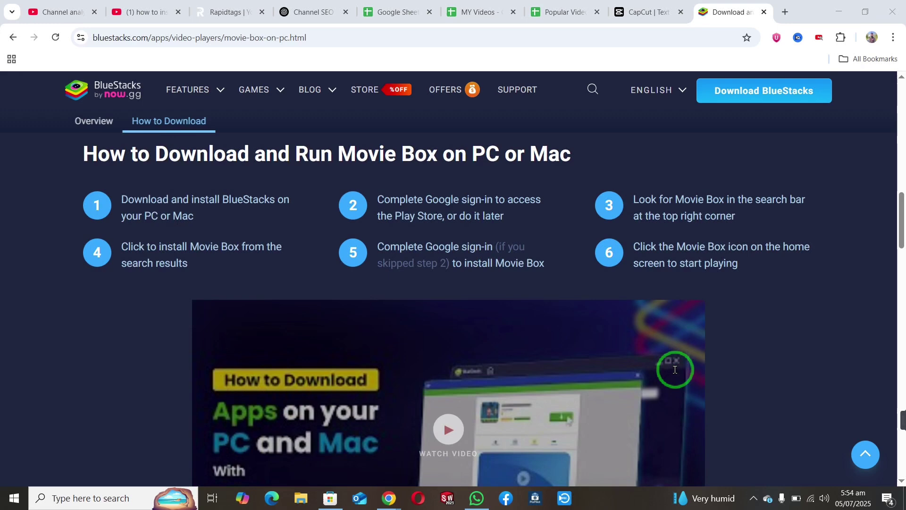
scroll(675, 369, "down", 1)
scroll(675, 369, "up", 1)
scroll(675, 368, "up", 1)
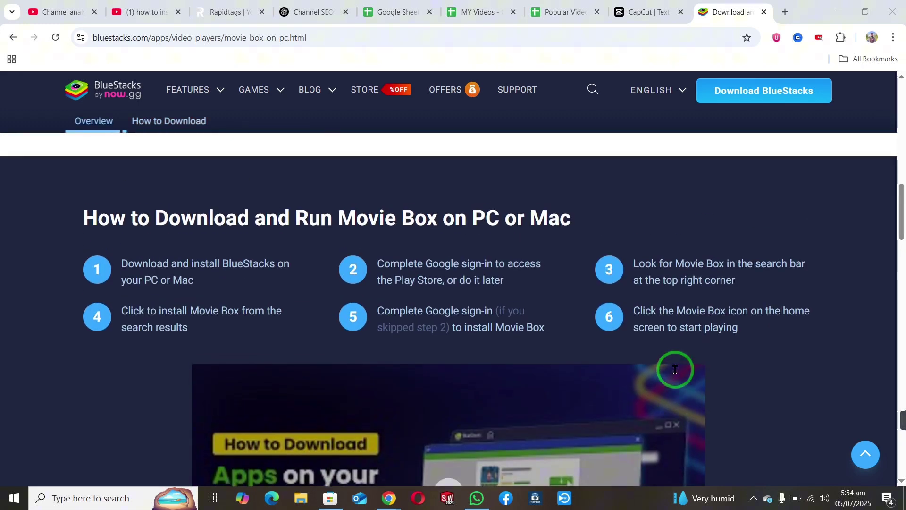